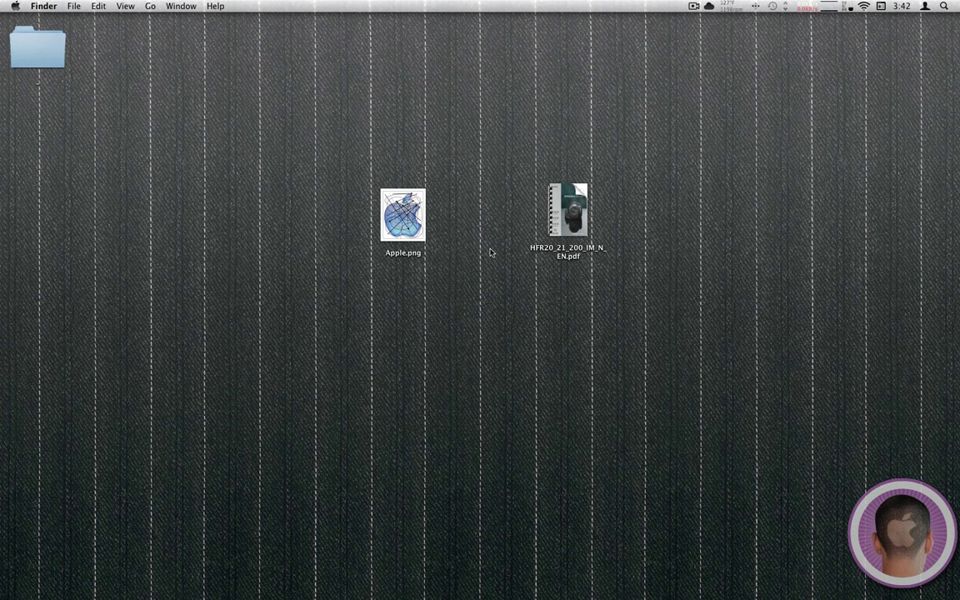
- Open the Apple.png image from the desktop and reposition its window
{"action": "double_click", "coordinate": [398, 206]}
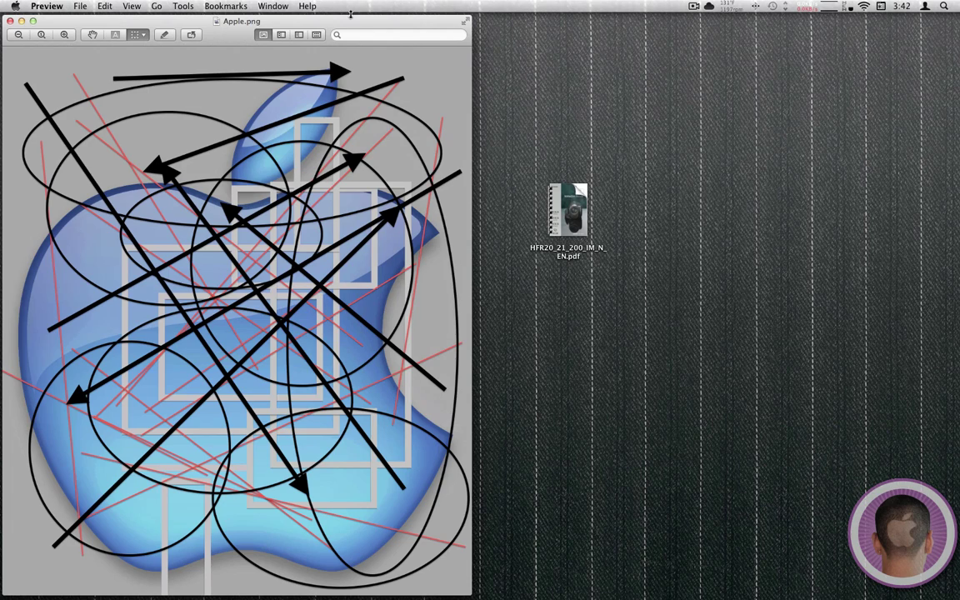
{"action": "left_click_drag", "start_coordinate": [349, 25], "coordinate": [603, 4]}
{"action": "left_click_drag", "start_coordinate": [535, 26], "coordinate": [529, 18]}
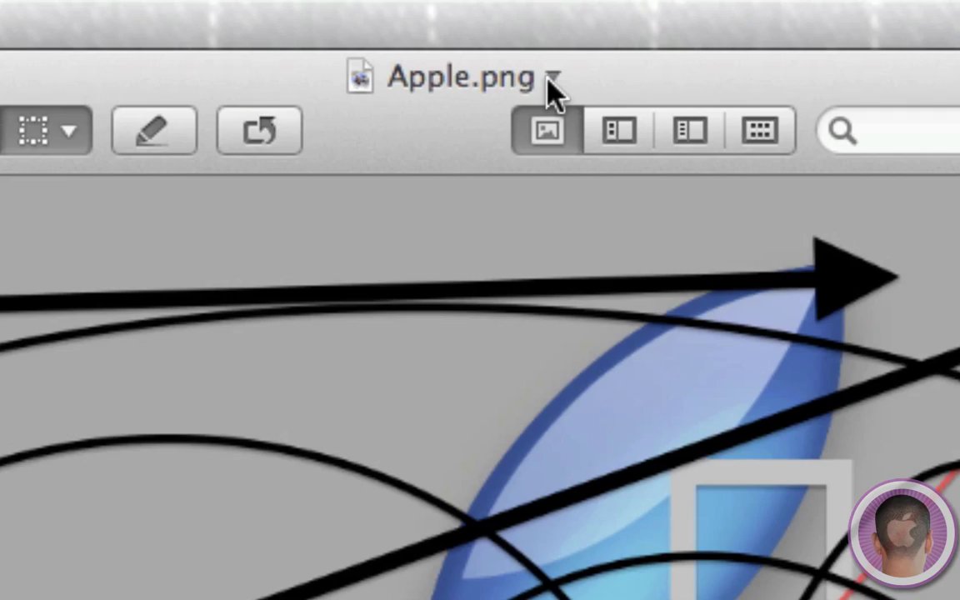
- Browse the saved versions of Apple.png, restore the one from April 16, 2011 7:47 PM, and leave full-screen view
{"action": "left_click", "coordinate": [552, 76]}
{"action": "left_click", "coordinate": [381, 250]}
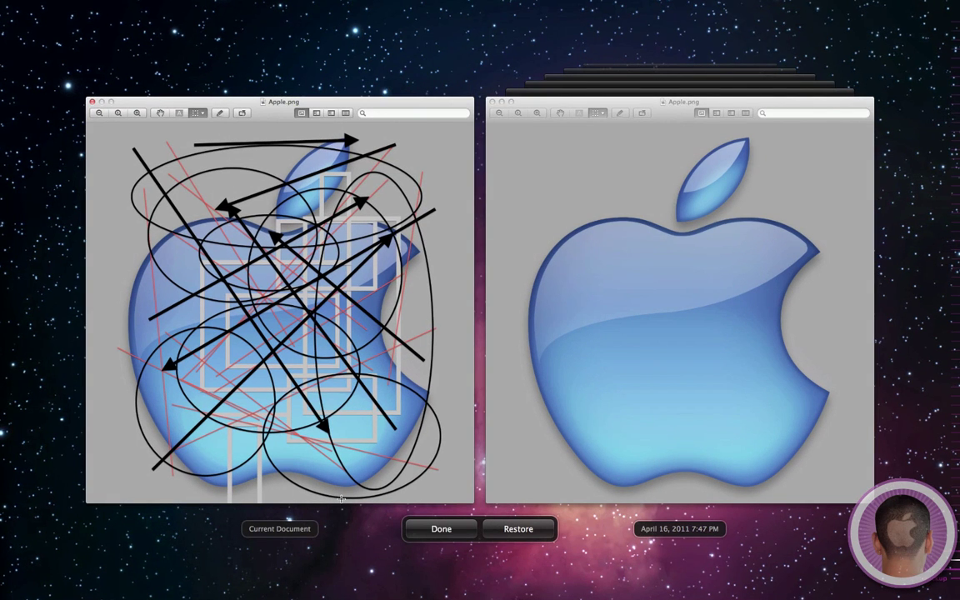
{"action": "left_click", "coordinate": [552, 311]}
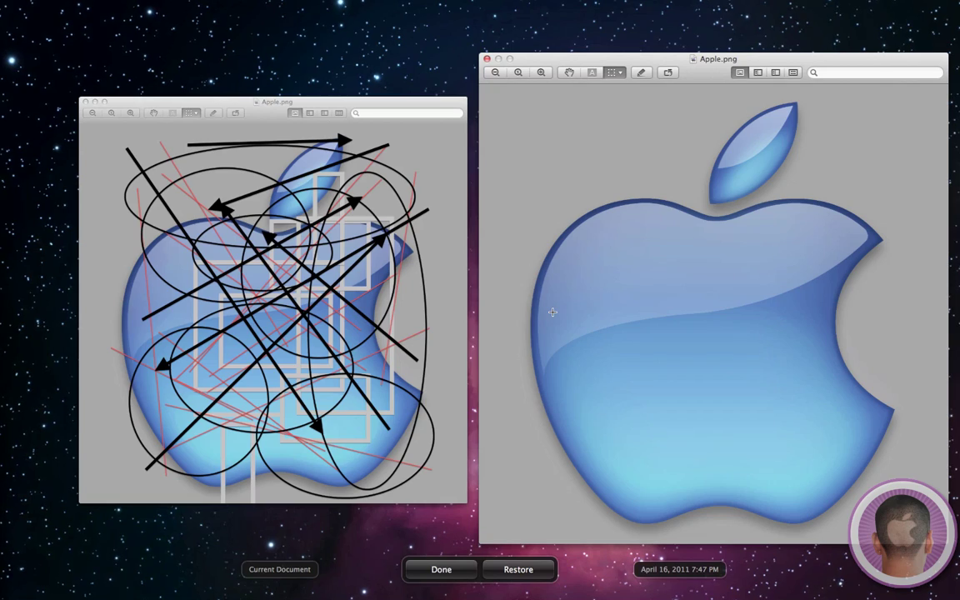
{"action": "left_click", "coordinate": [386, 417]}
{"action": "left_click", "coordinate": [578, 408]}
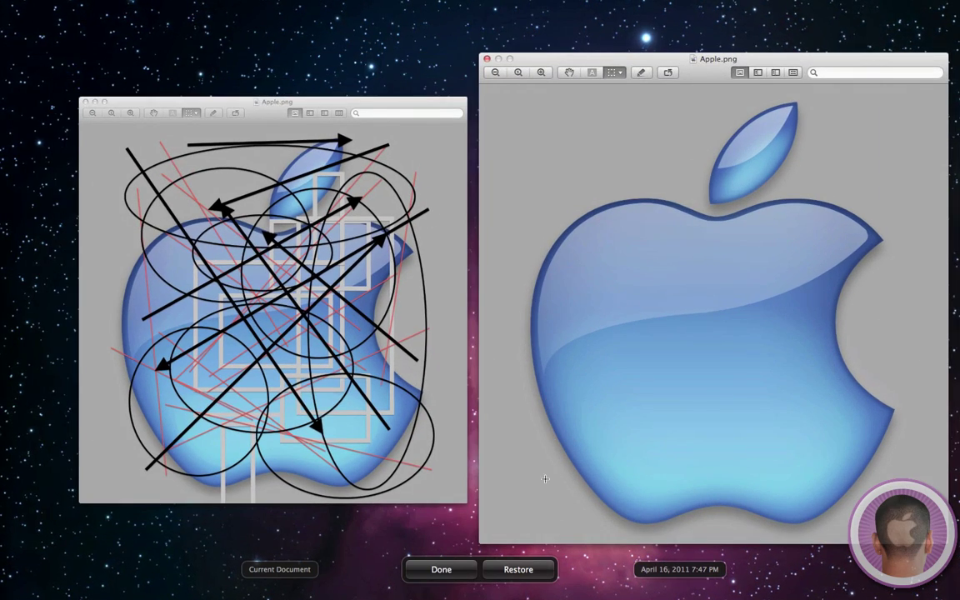
{"action": "left_click", "coordinate": [518, 569]}
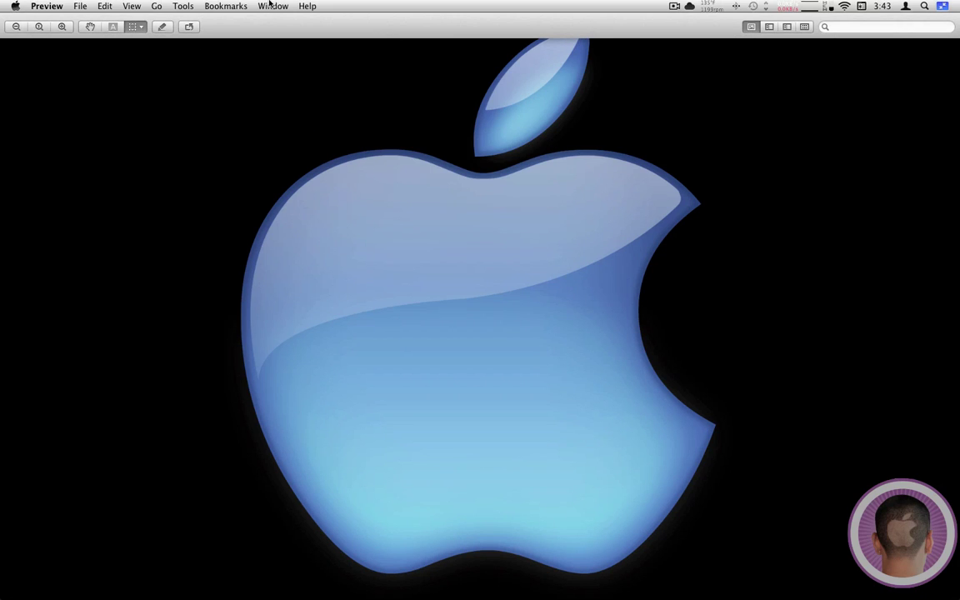
{"action": "left_click", "coordinate": [941, 6]}
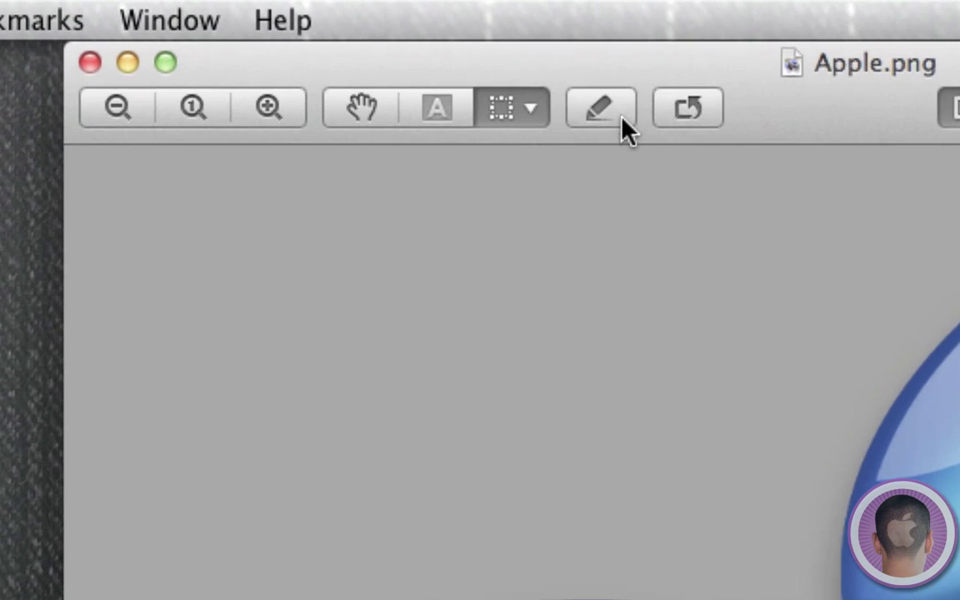
- Show the annotation tools and add a speech bubble reading "Hello" to the apple image
{"action": "left_click", "coordinate": [409, 36]}
{"action": "left_click", "coordinate": [176, 171]}
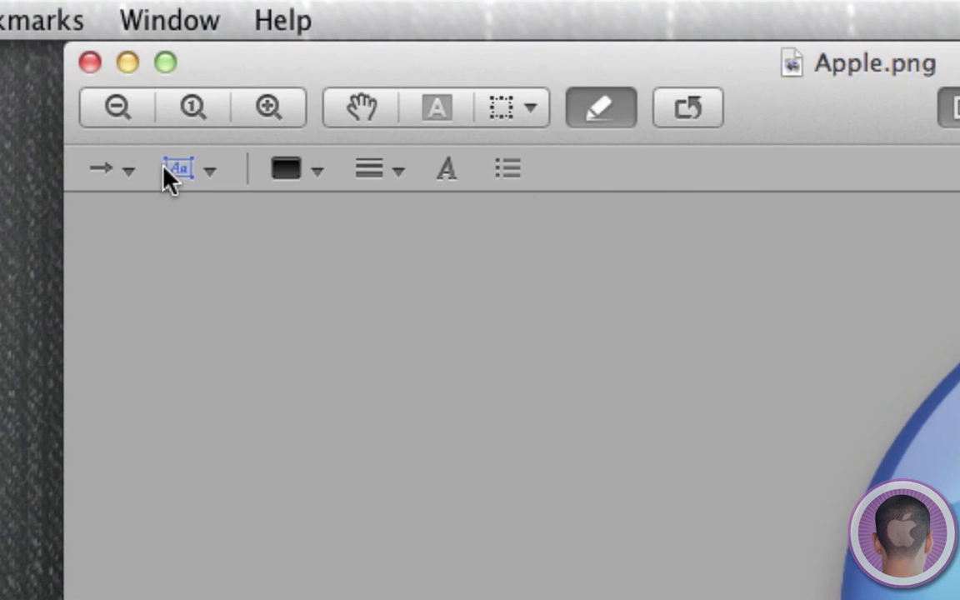
{"action": "left_click", "coordinate": [208, 172]}
{"action": "left_click", "coordinate": [208, 172]}
{"action": "left_click", "coordinate": [208, 172]}
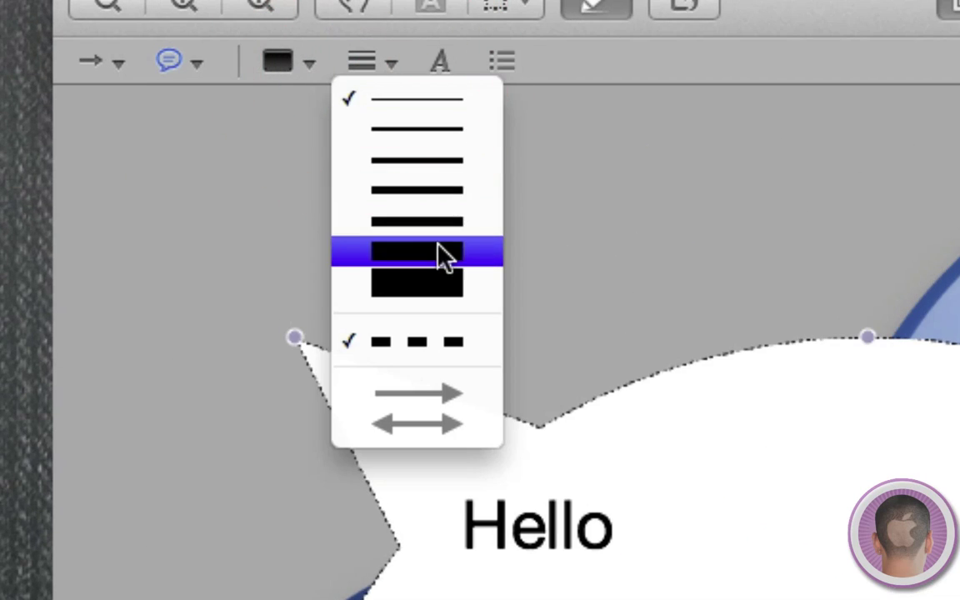
- Set the speech bubble's outline to the fifth line thickness and turn off its dashed style
{"action": "left_click", "coordinate": [439, 254]}
{"action": "left_click", "coordinate": [372, 65]}
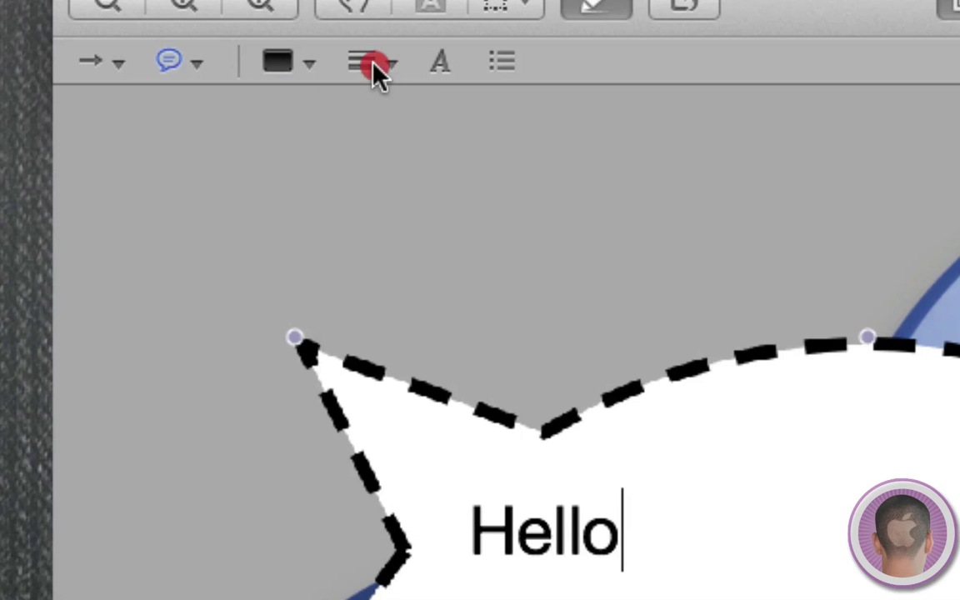
{"action": "left_click", "coordinate": [394, 218]}
{"action": "left_click", "coordinate": [391, 65]}
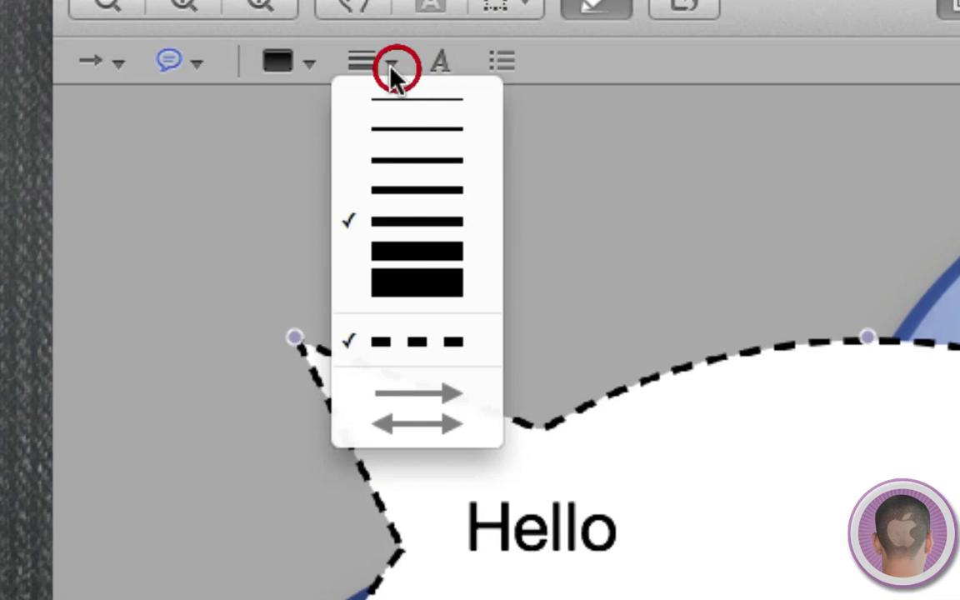
{"action": "left_click", "coordinate": [441, 343]}
- Draw a large thought bubble overlapping the speech bubble and enter the text "Hell" in it
{"action": "left_click", "coordinate": [175, 61]}
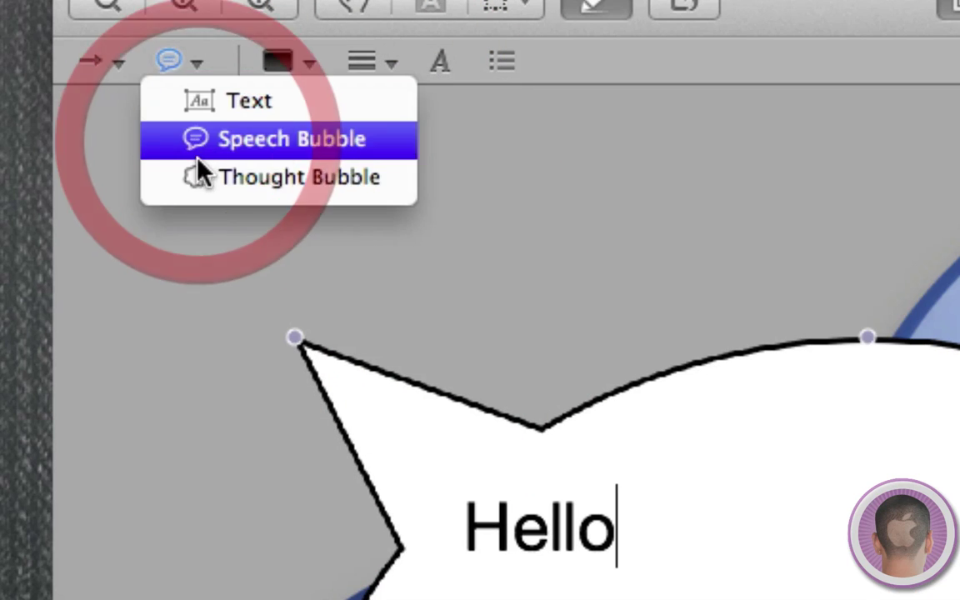
{"action": "left_click", "coordinate": [283, 174]}
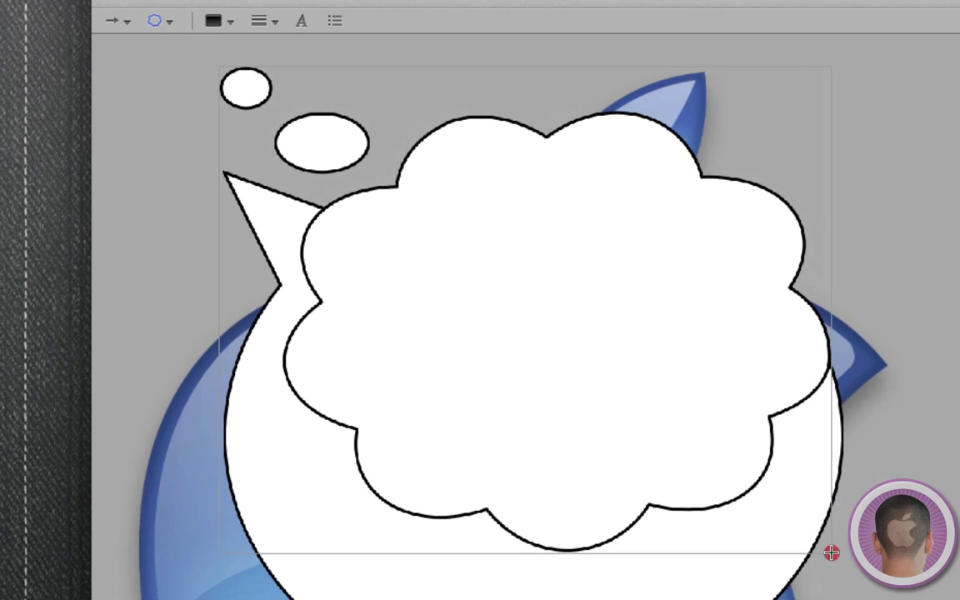
{"action": "type", "text": "Hell"}
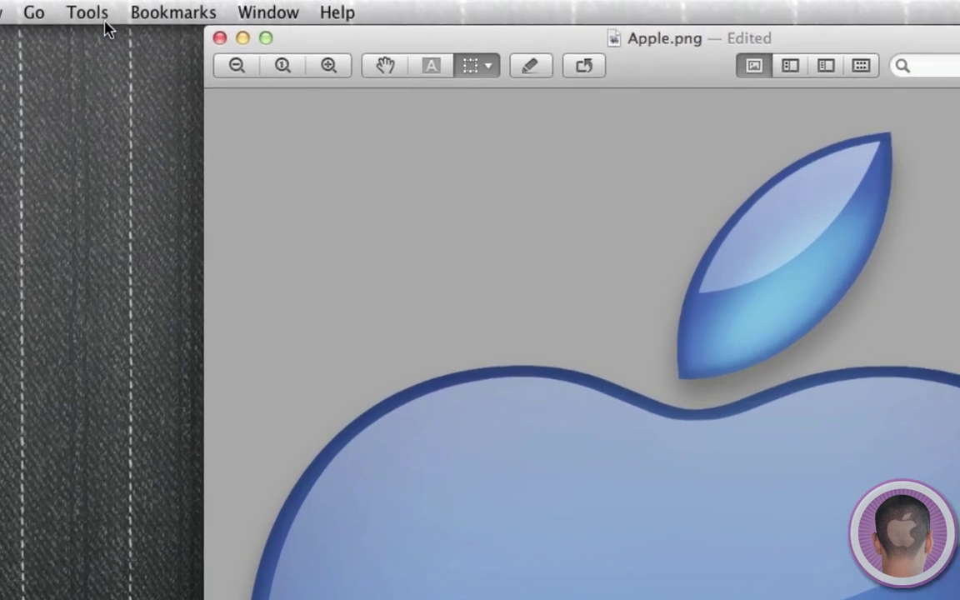
- Show the magnifier, examine the apple's upper edge at a higher zoom, and hide the magnifier
{"action": "left_click", "coordinate": [86, 11]}
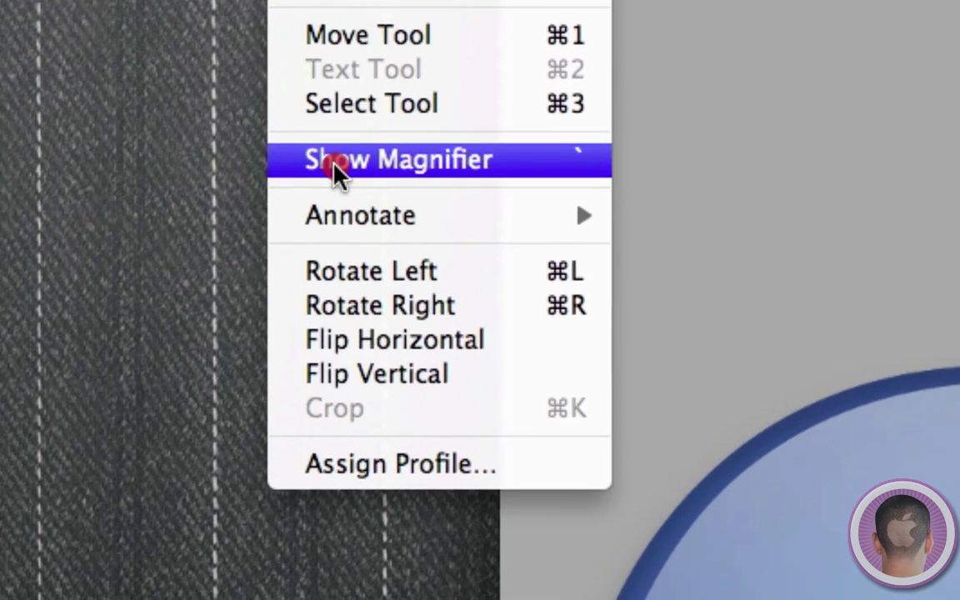
{"action": "left_click", "coordinate": [276, 276]}
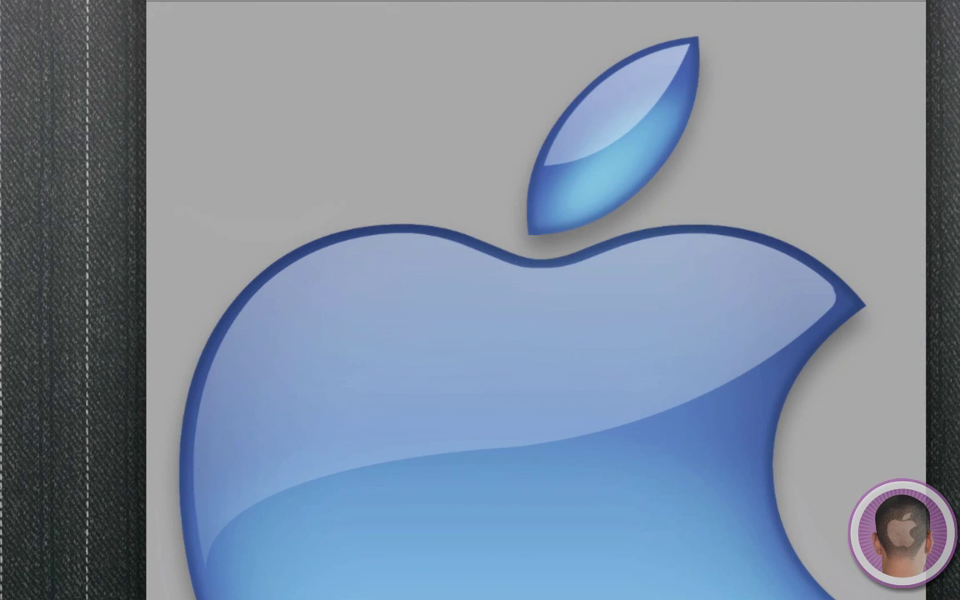
{"action": "key", "text": "super+plus"}
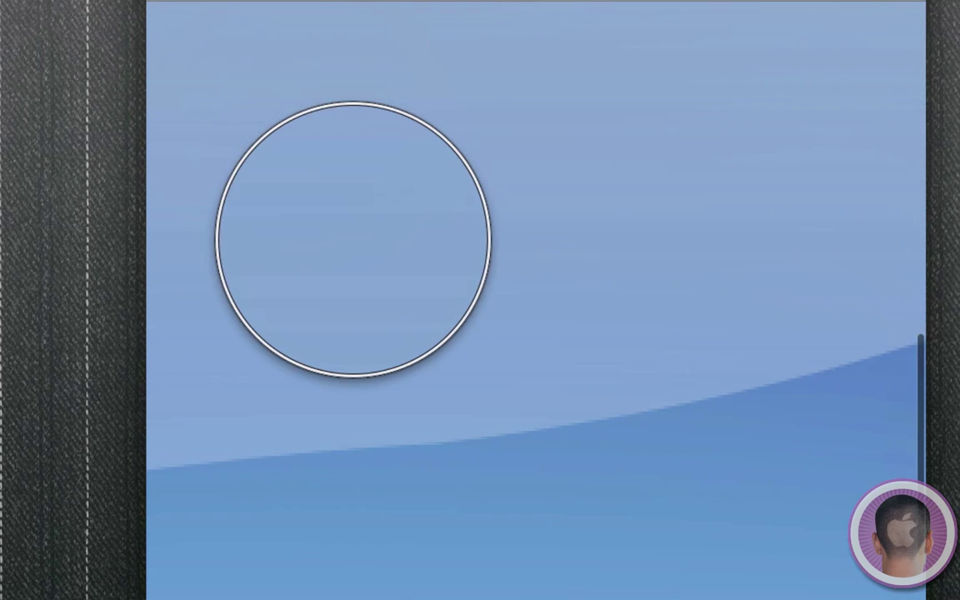
{"action": "scroll", "coordinate": [353, 245], "scroll_direction": "up", "scroll_amount": 10}
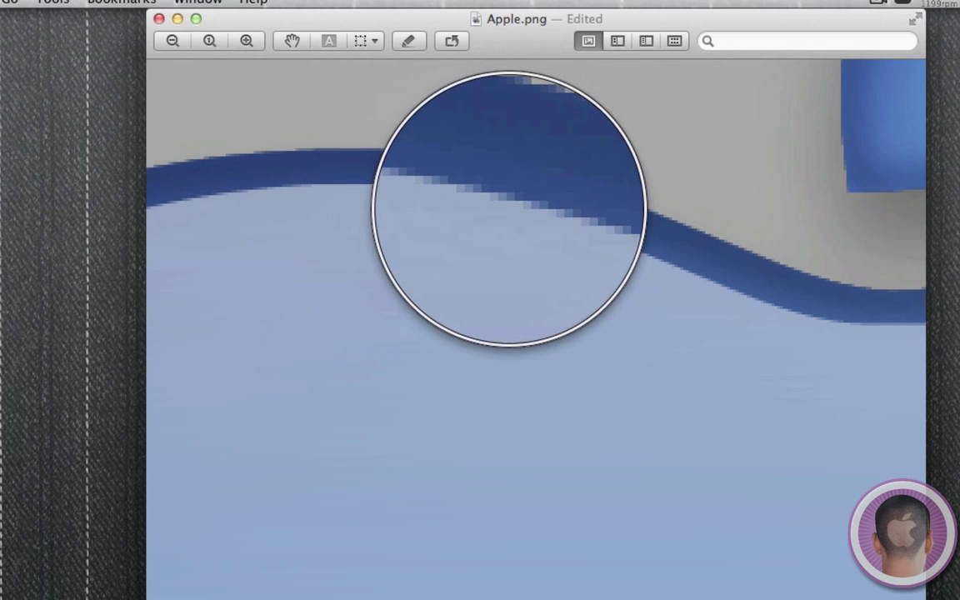
{"action": "key", "text": "grave"}
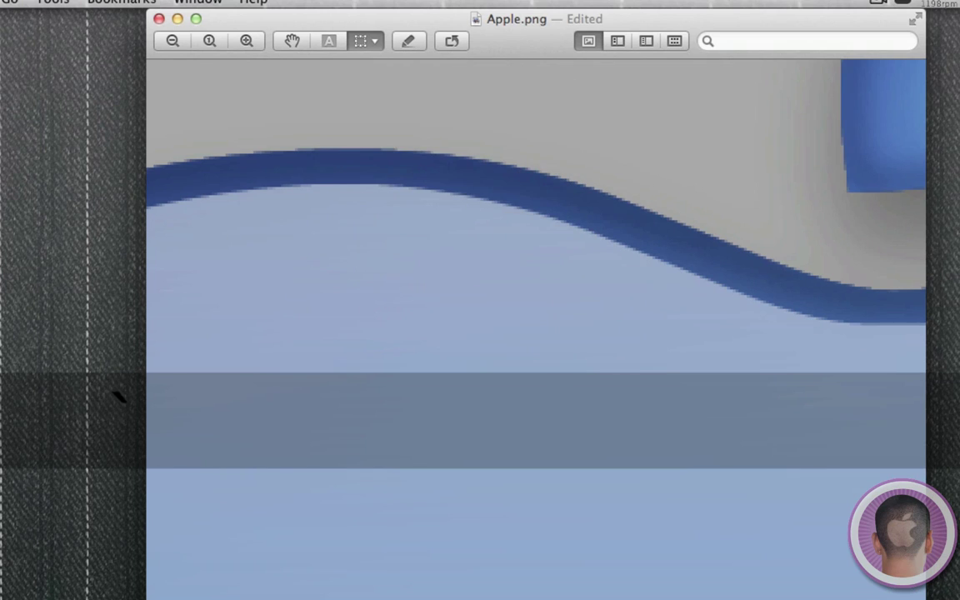
- Close the Apple.png image and open HFR20_21_200_IM_N_EN.pdf from the desktop
{"action": "key", "text": "super+w"}
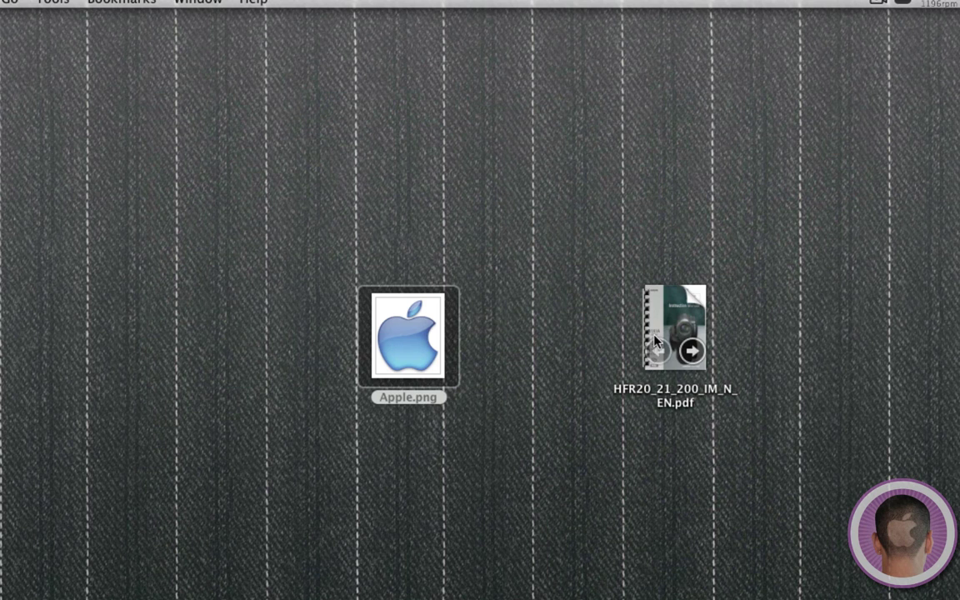
{"action": "left_click", "coordinate": [654, 337]}
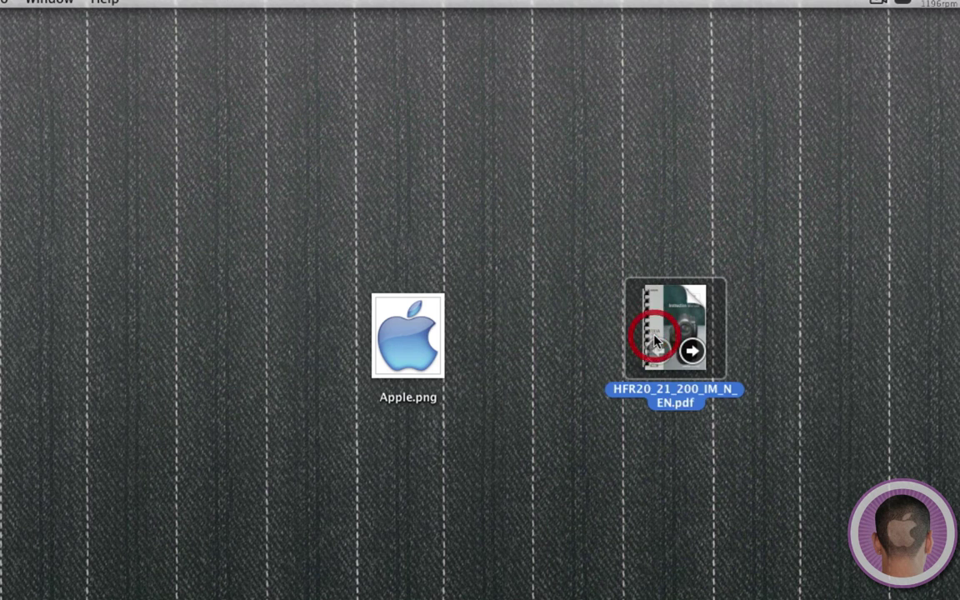
{"action": "double_click", "coordinate": [658, 333]}
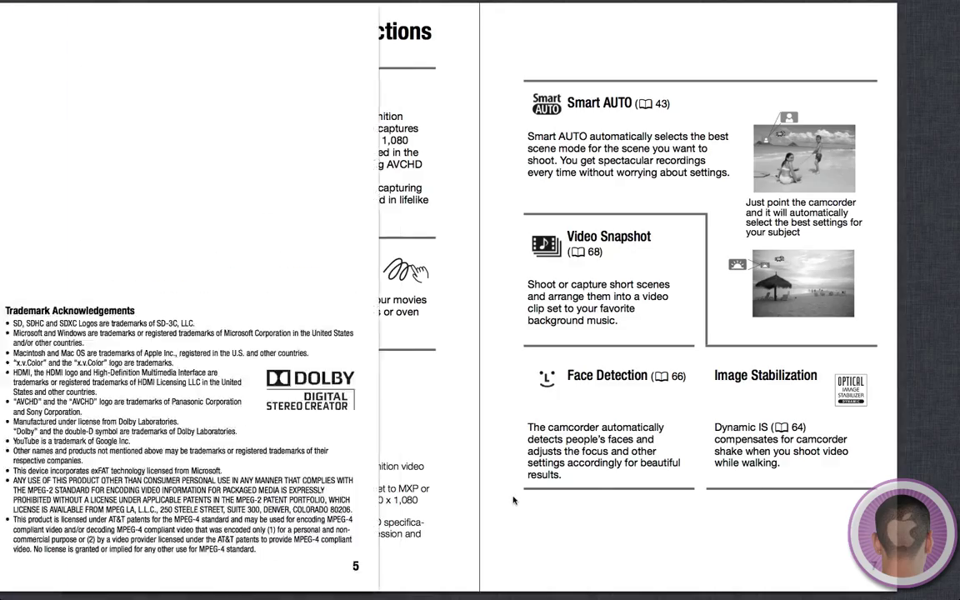
{"action": "scroll", "coordinate": [500, 533], "scroll_direction": "left", "scroll_amount": 10}
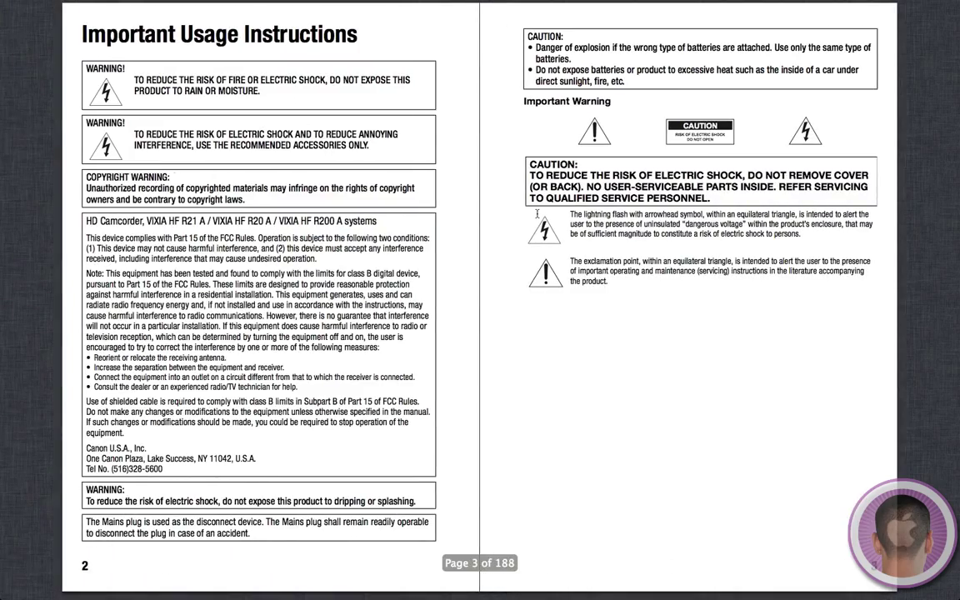
{"action": "mouse_move", "coordinate": [417, 2]}
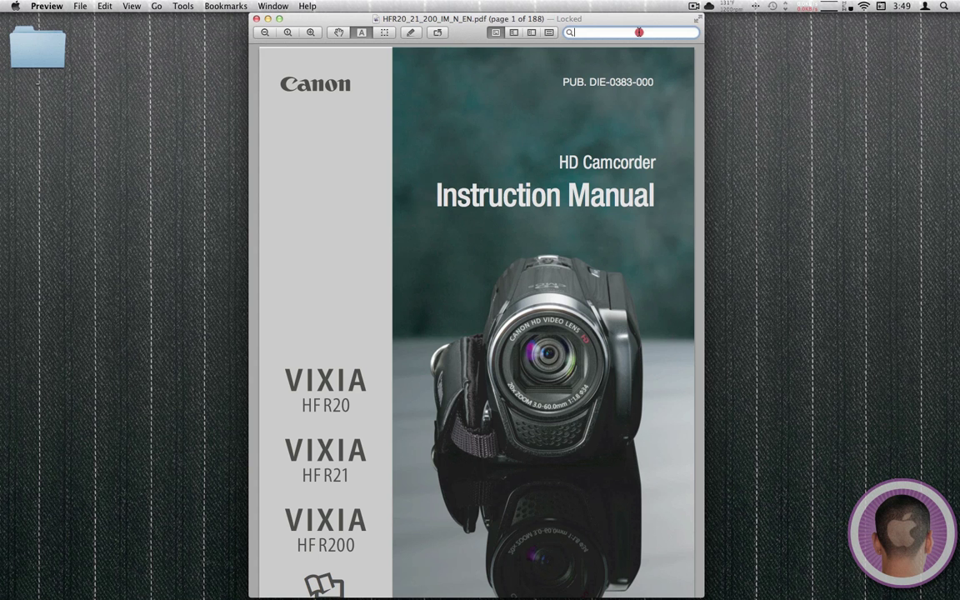
- Search the manual for "zoom" and view the matches on pages 47, 48 and 73, returning to page 47
{"action": "left_click", "coordinate": [640, 33]}
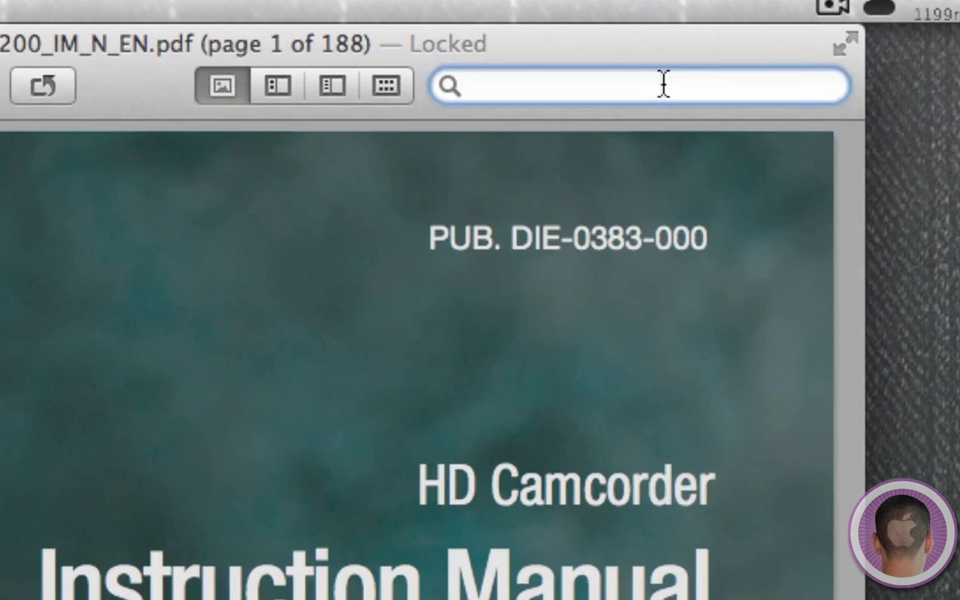
{"action": "type", "text": "zo"}
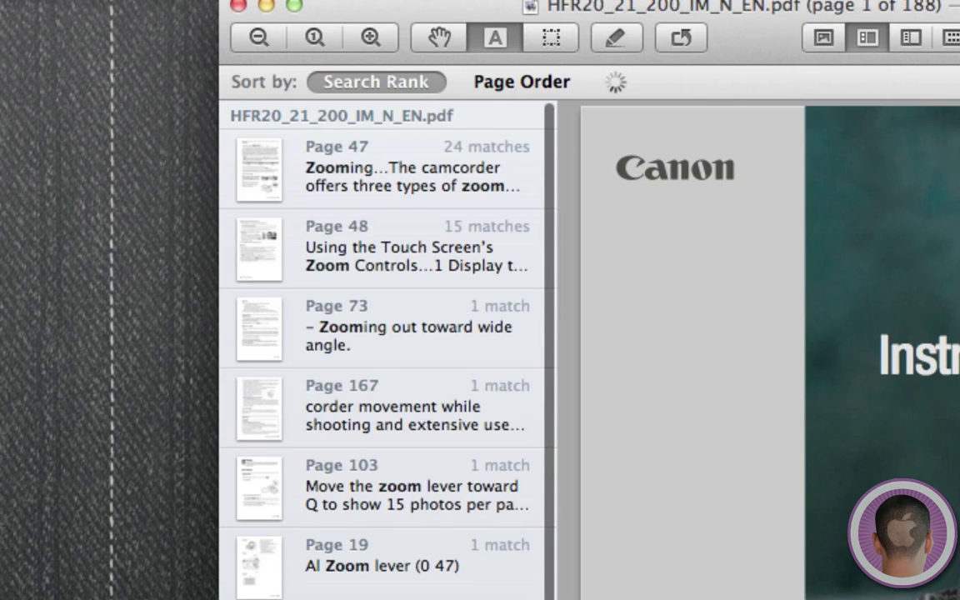
{"action": "left_click", "coordinate": [265, 200]}
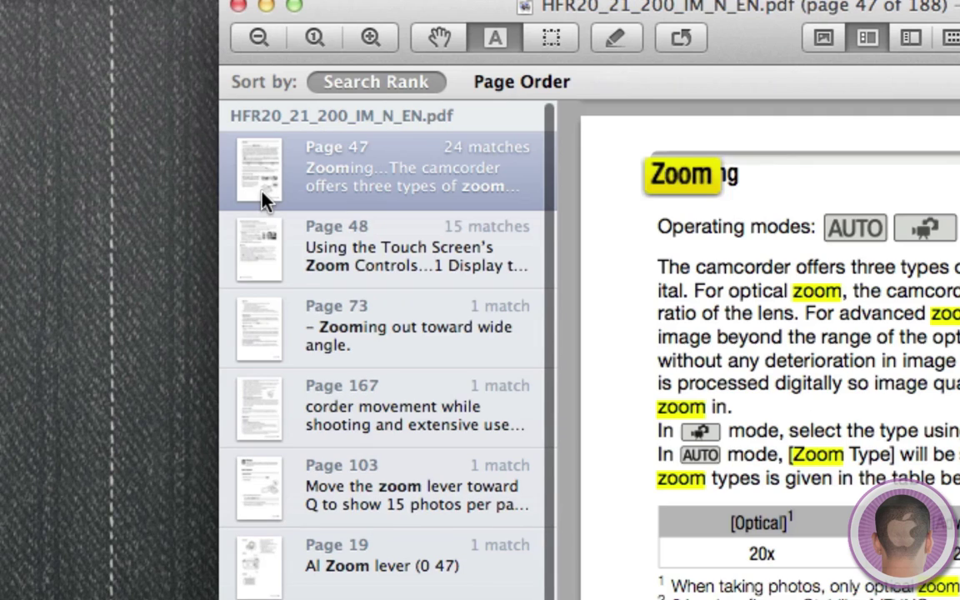
{"action": "left_click", "coordinate": [296, 258]}
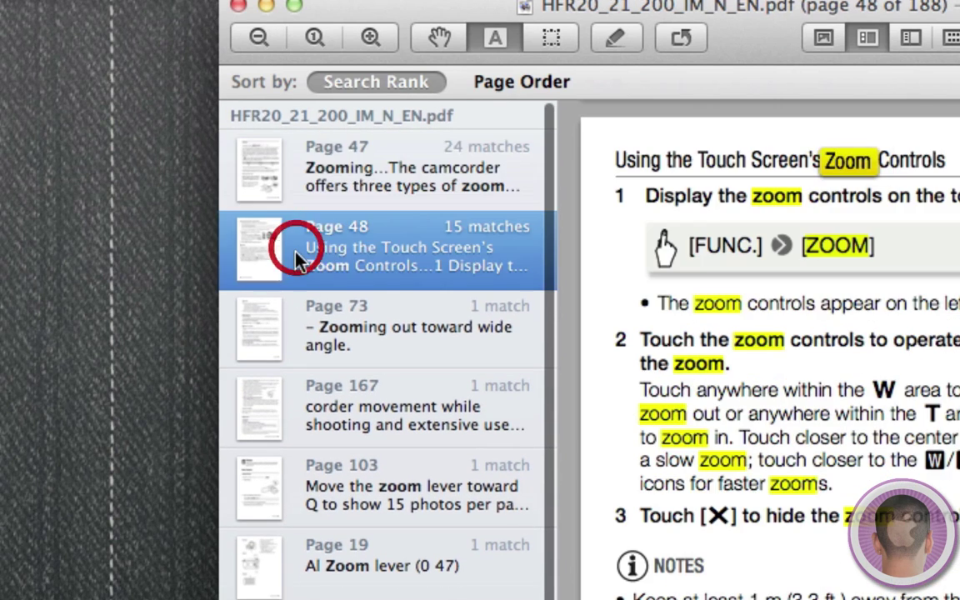
{"action": "left_click", "coordinate": [329, 343]}
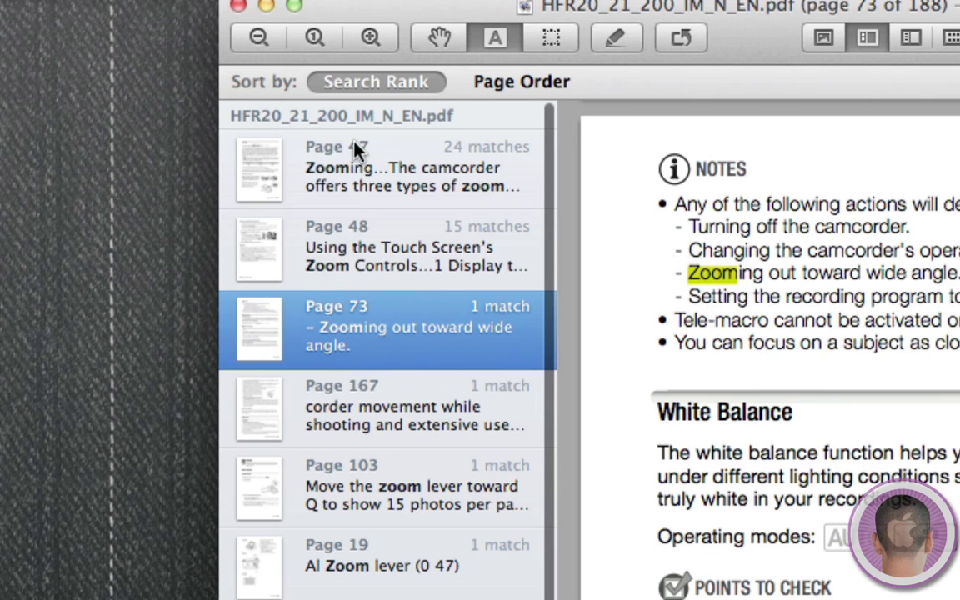
{"action": "left_click", "coordinate": [356, 171]}
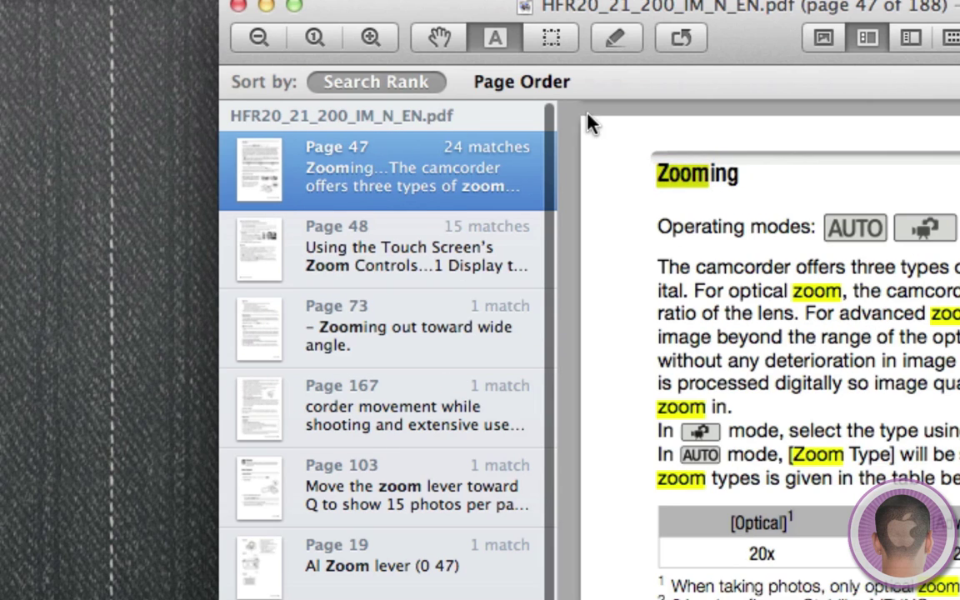
- Switch the search results' sorting to page order and back to search rank
{"action": "scroll", "coordinate": [383, 349], "scroll_direction": "down", "scroll_amount": 10}
{"action": "scroll", "coordinate": [384, 350], "scroll_direction": "up", "scroll_amount": 12}
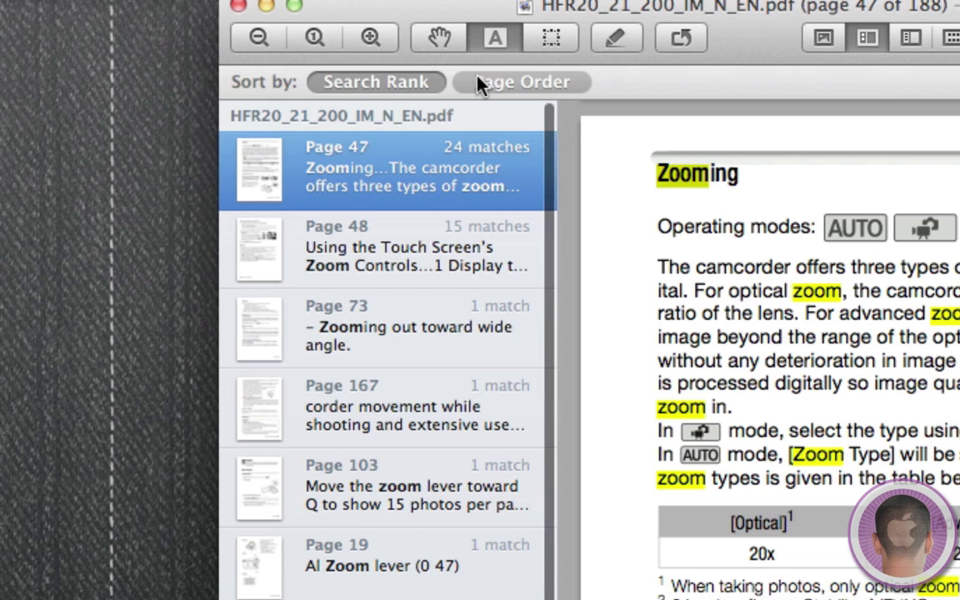
{"action": "left_click", "coordinate": [490, 81]}
{"action": "left_click", "coordinate": [386, 81]}
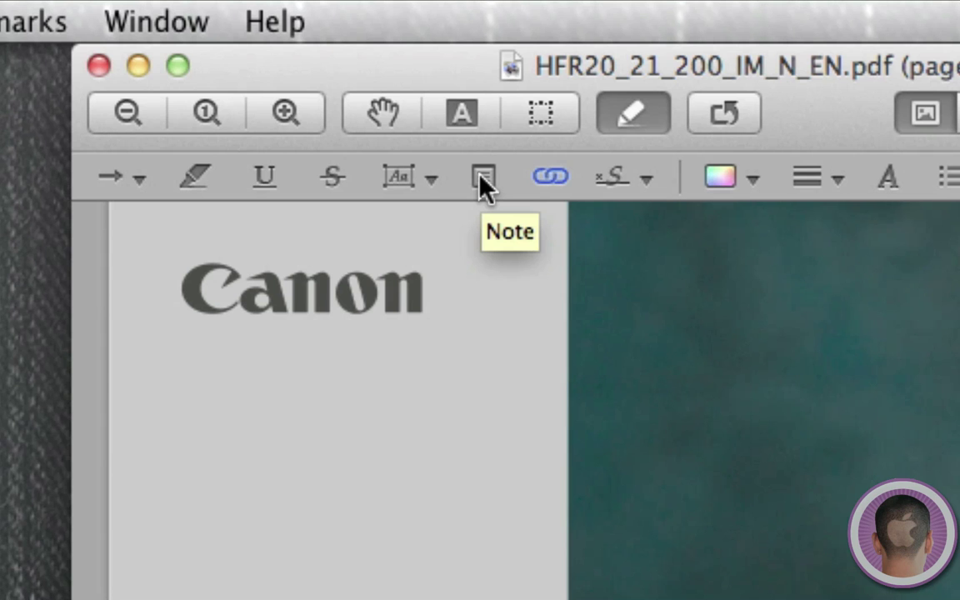
- Add a note over the "Instruction Manual" title on the cover page and reposition its marker
{"action": "left_click", "coordinate": [485, 185]}
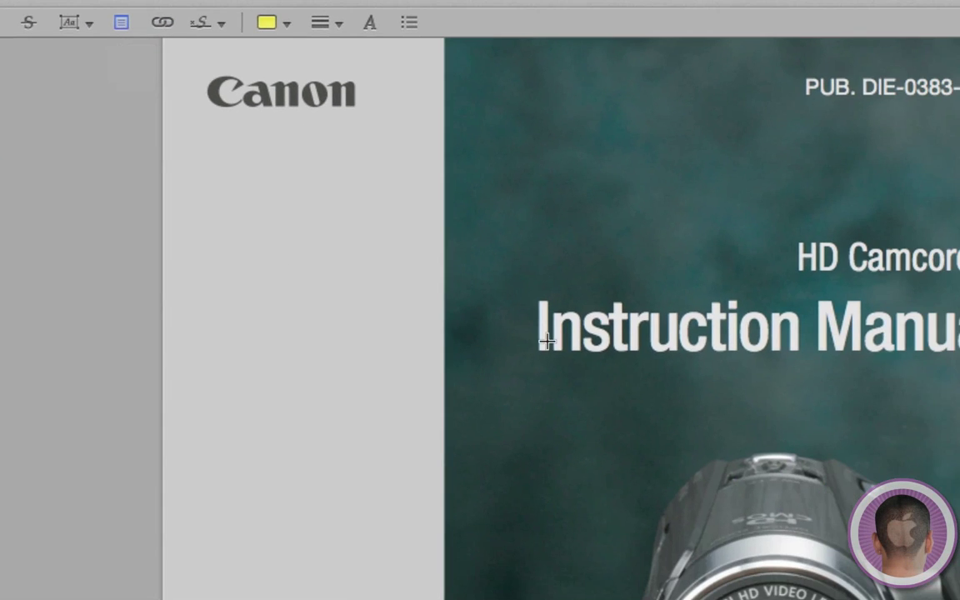
{"action": "left_click_drag", "start_coordinate": [546, 340], "coordinate": [692, 342]}
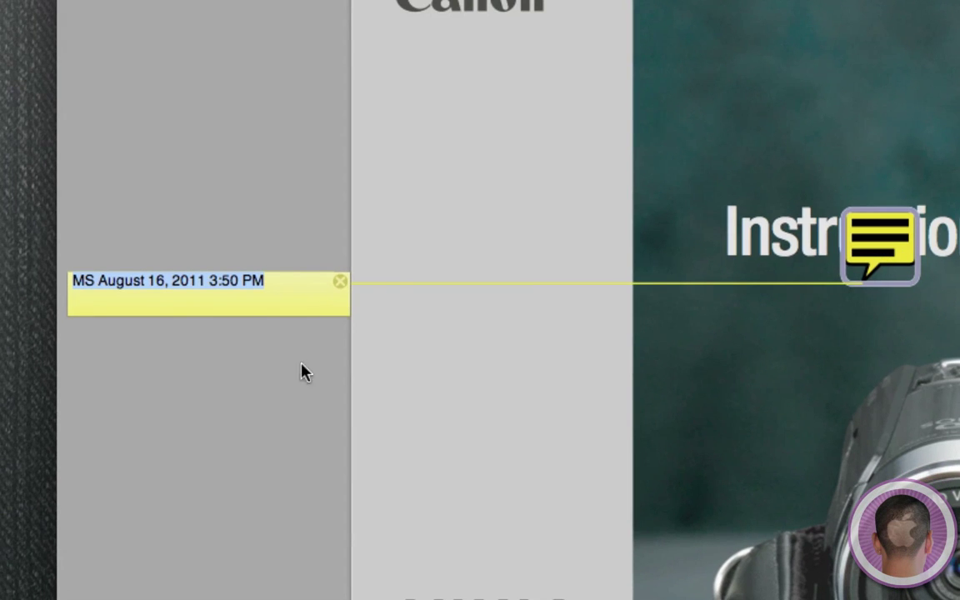
{"action": "scroll", "coordinate": [935, 297], "scroll_direction": "down", "scroll_amount": 7}
{"action": "left_click_drag", "start_coordinate": [821, 462], "coordinate": [698, 446]}
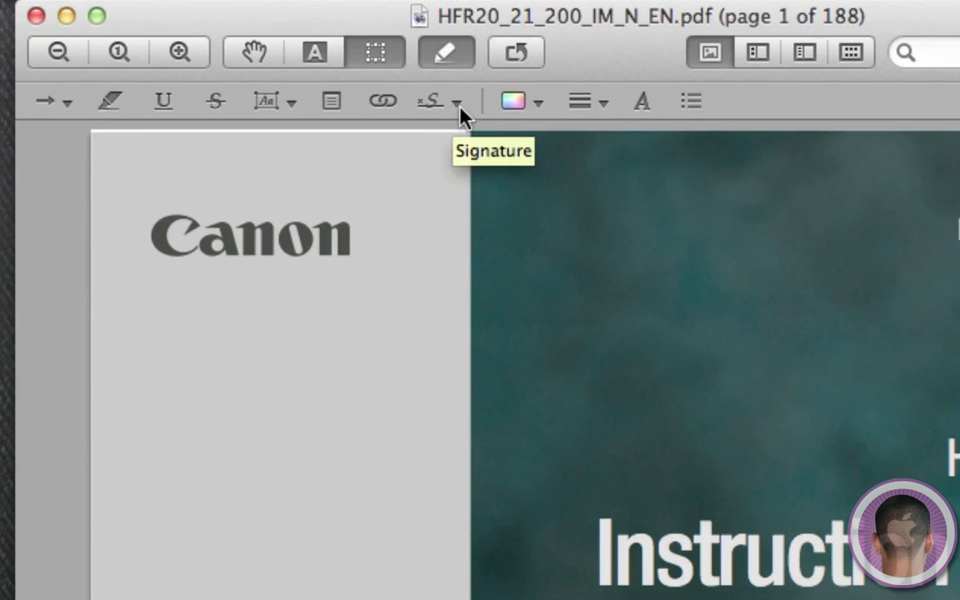
- Start creating a new signature for the PDF using the built-in iSight camera
{"action": "left_click", "coordinate": [460, 109]}
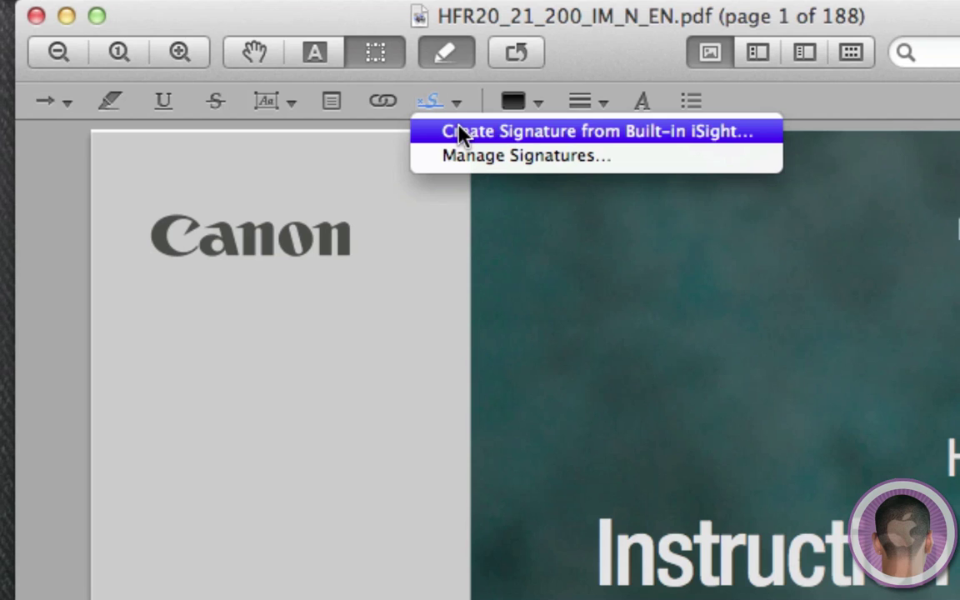
{"action": "left_click", "coordinate": [459, 131]}
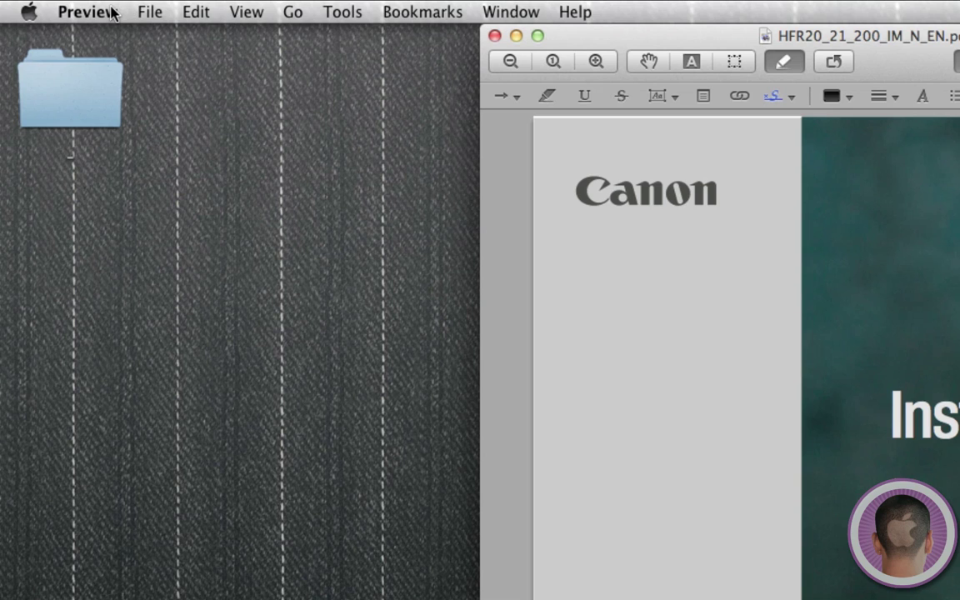
- Inspect the saved signature in the Signatures preferences, then close the preferences and quit the application
{"action": "left_click", "coordinate": [112, 12]}
{"action": "left_click", "coordinate": [108, 73]}
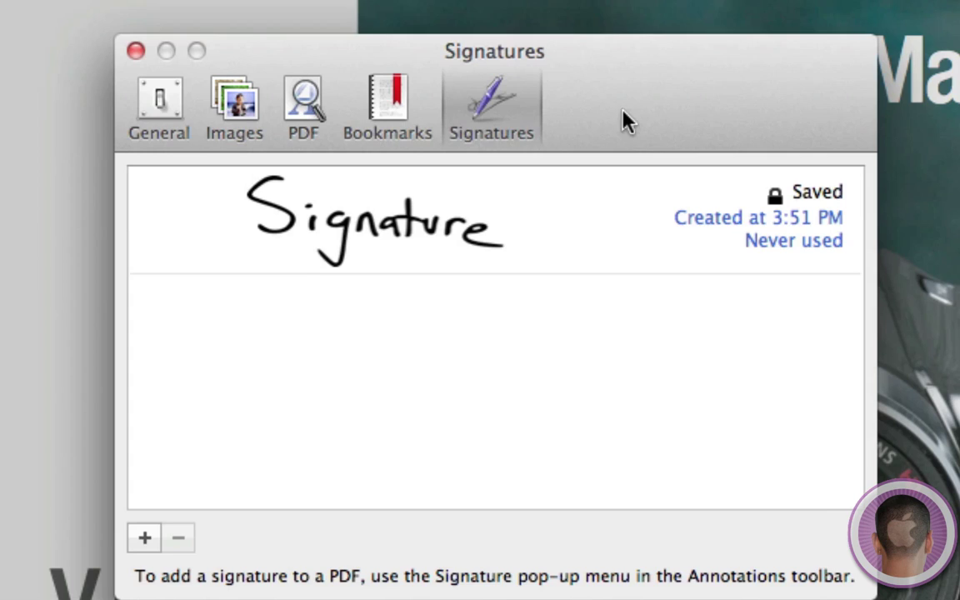
{"action": "left_click_drag", "start_coordinate": [622, 102], "coordinate": [619, 83]}
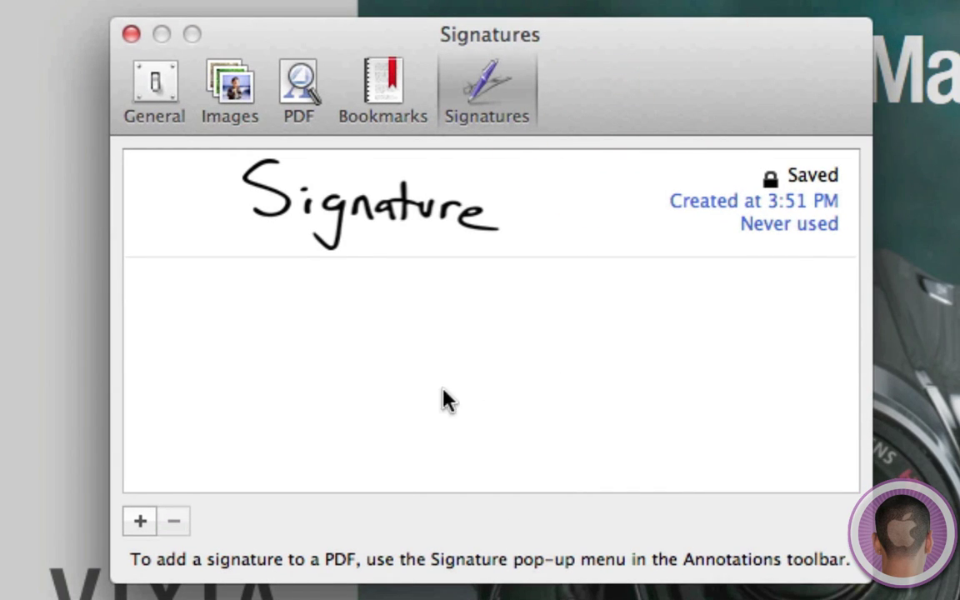
{"action": "left_click", "coordinate": [358, 233]}
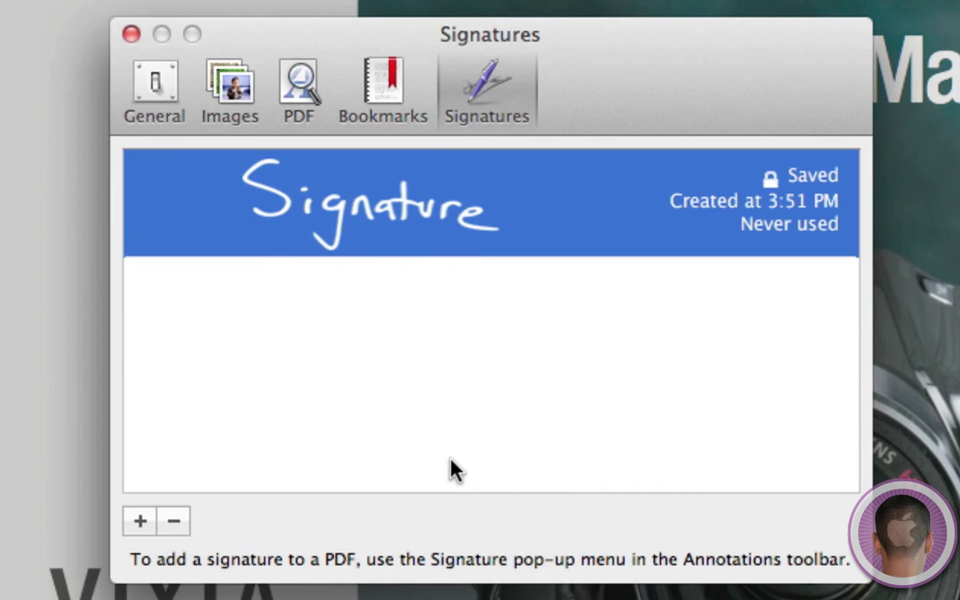
{"action": "left_click", "coordinate": [307, 401]}
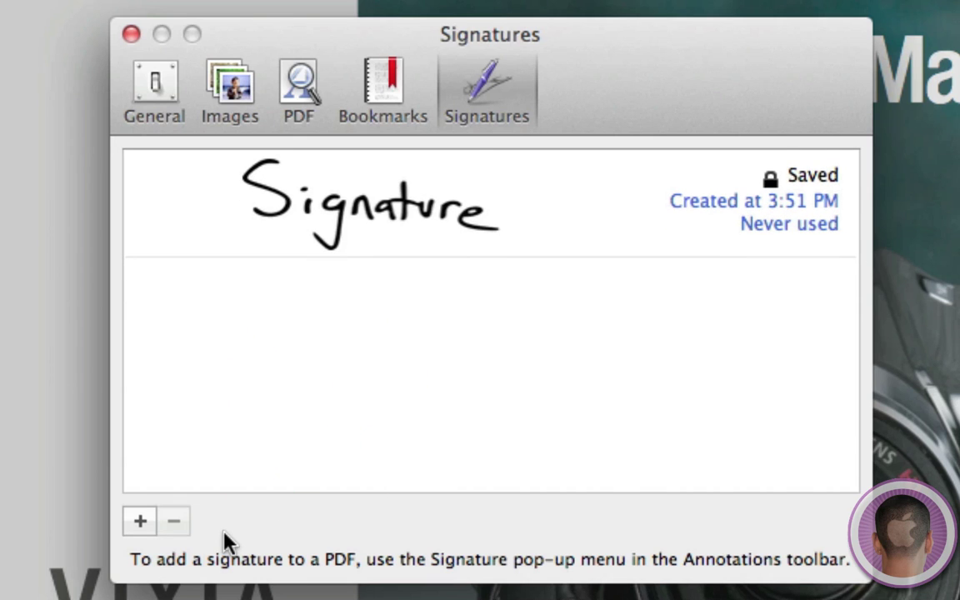
{"action": "left_click", "coordinate": [131, 34]}
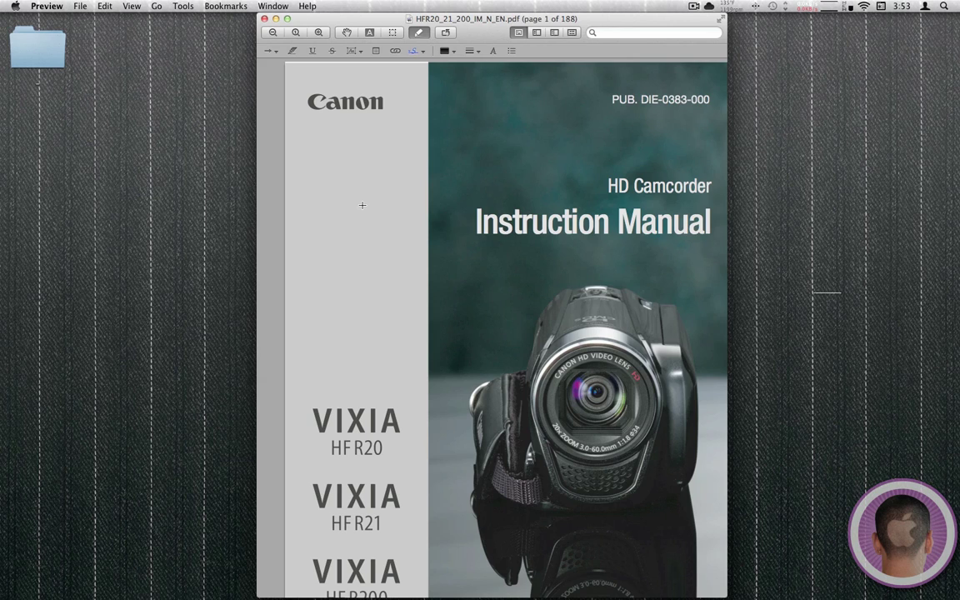
{"action": "key", "text": "super+q"}
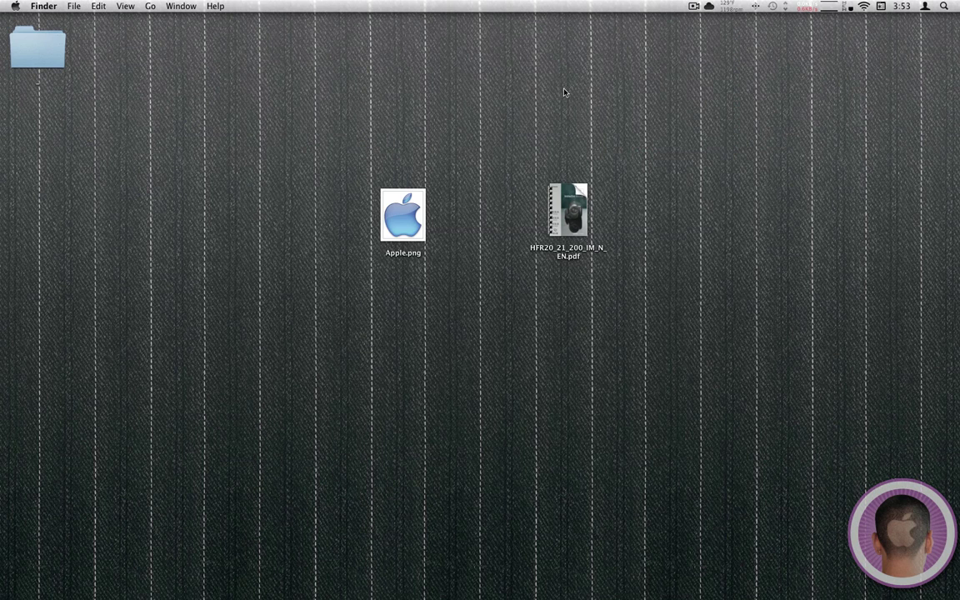